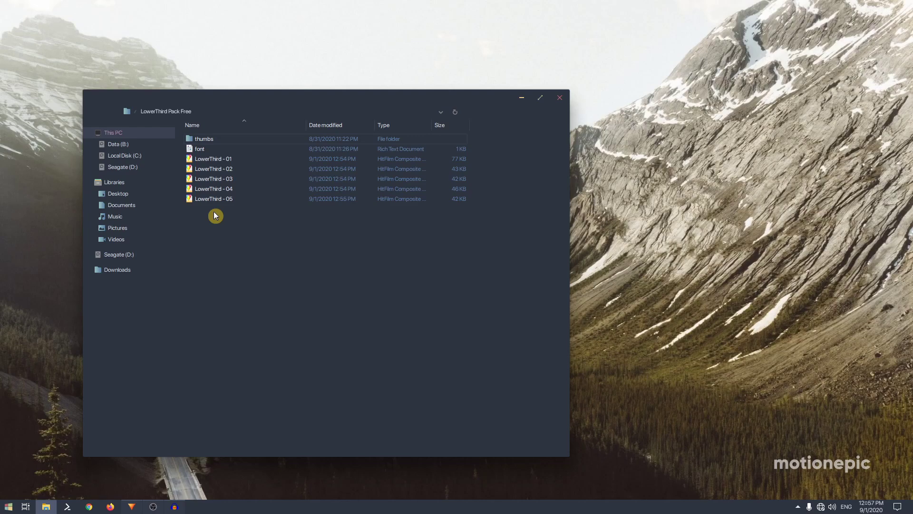
Step: In the pack folder, look over the LowerThird files and read the font note's download link
left_click_drag(221, 101, 242, 102)
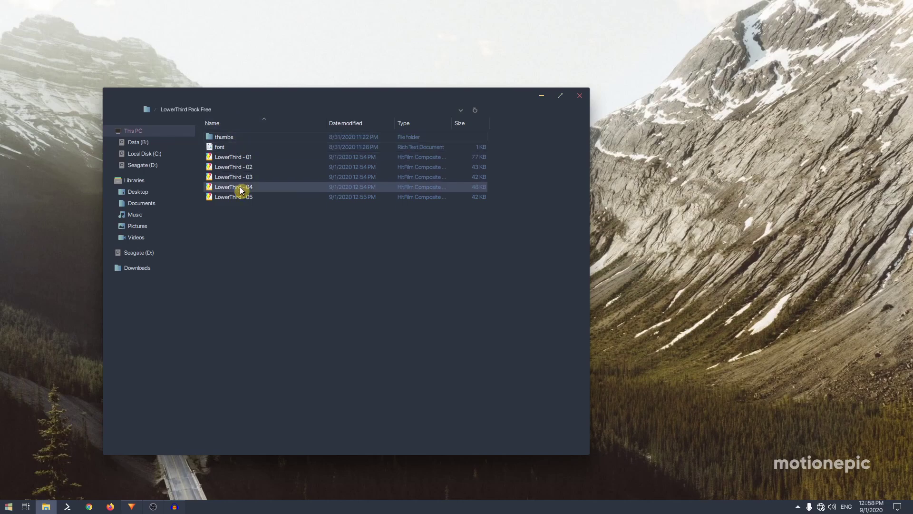
left_click_drag(232, 220, 259, 157)
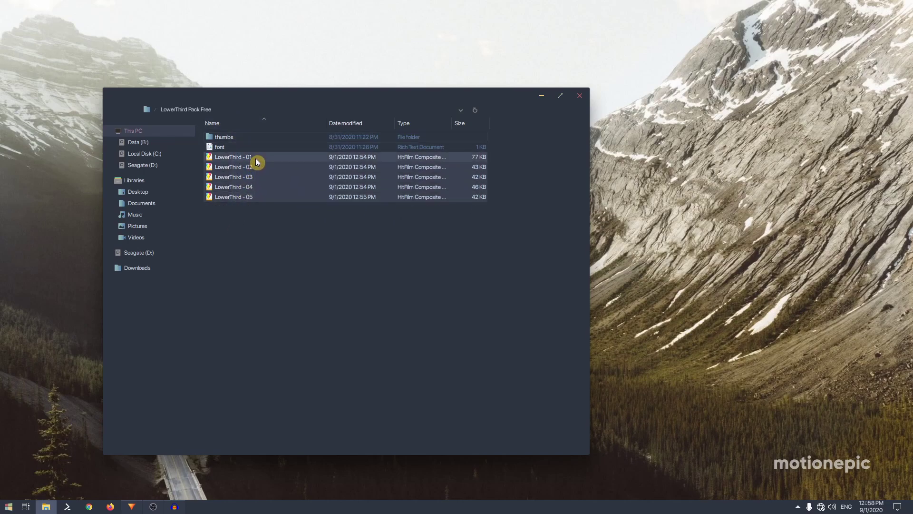
left_click(235, 224)
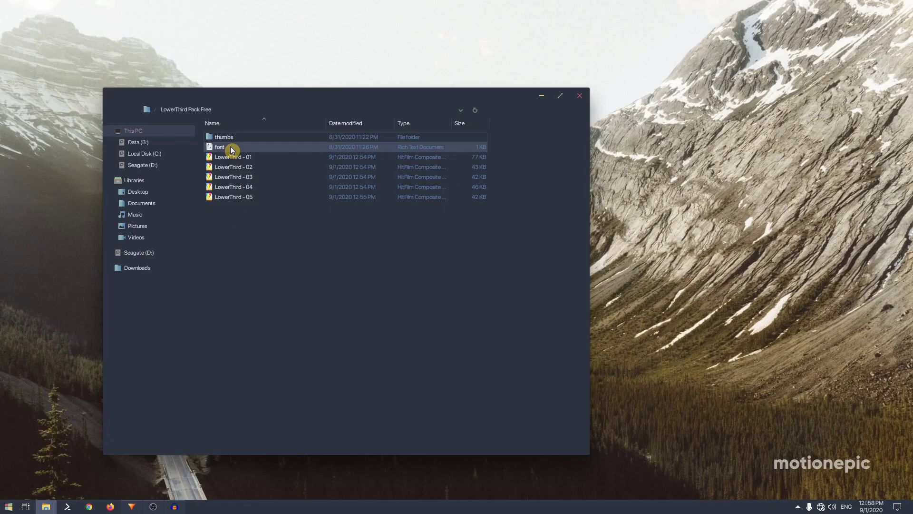
double_click(232, 149)
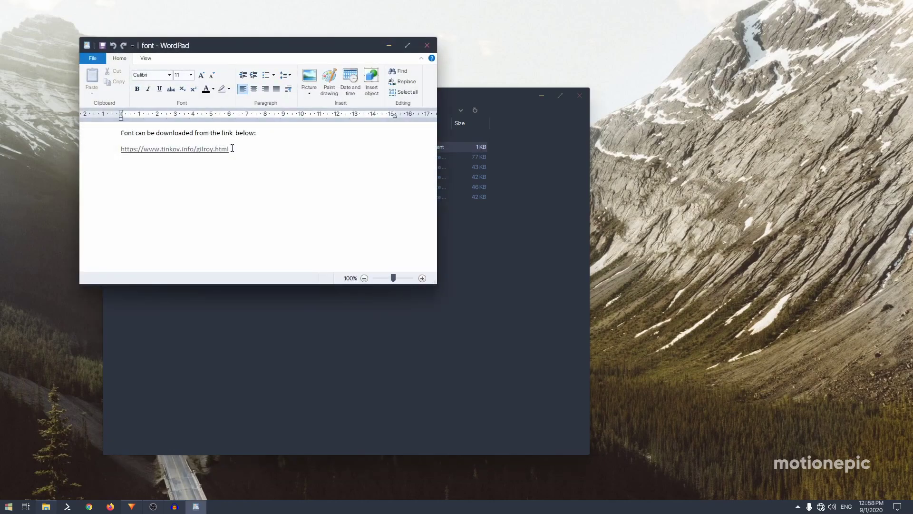
left_click_drag(216, 150, 120, 149)
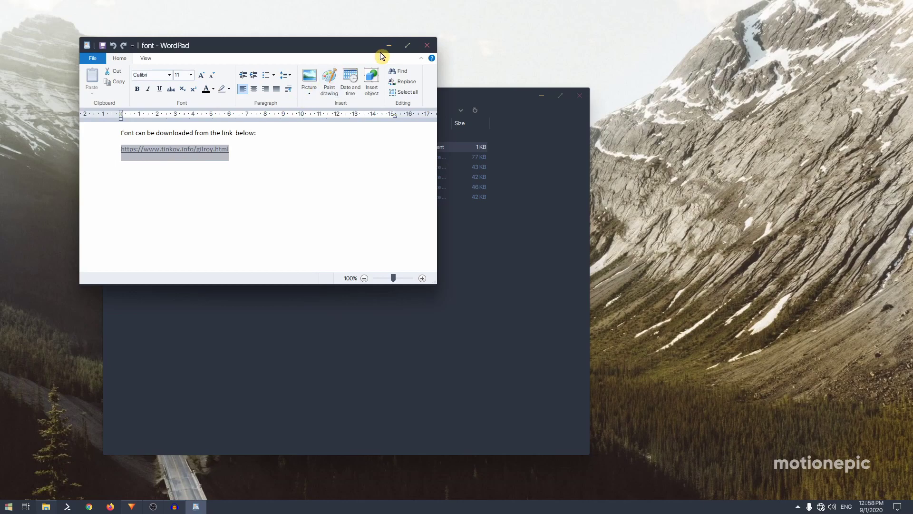
left_click(426, 45)
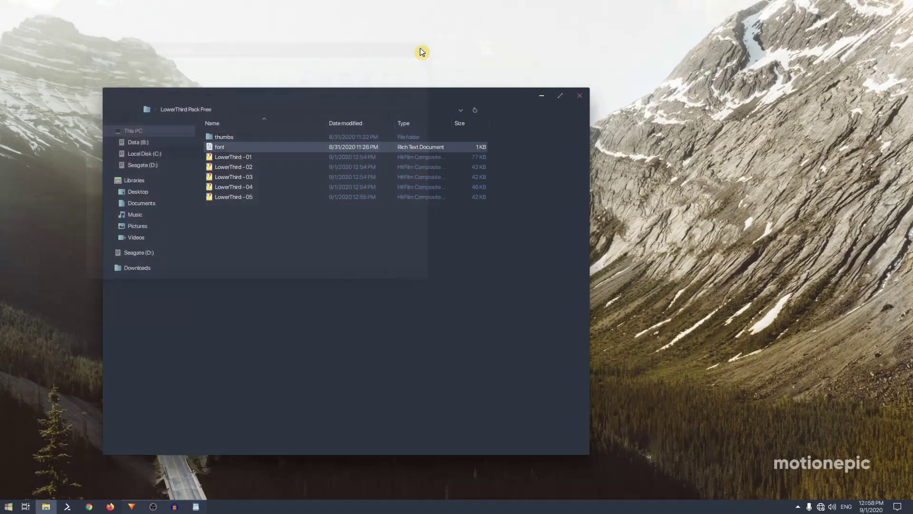
left_click(252, 235)
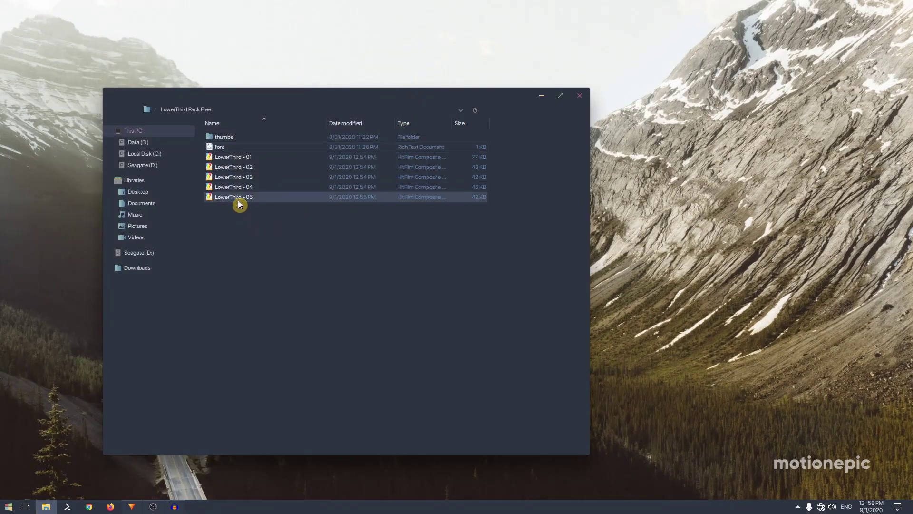
Step: Drag LowerThird 01–05 from the pack folder into HitFilm's Media panel
left_click_drag(168, 98, 405, 81)
left_click(131, 506)
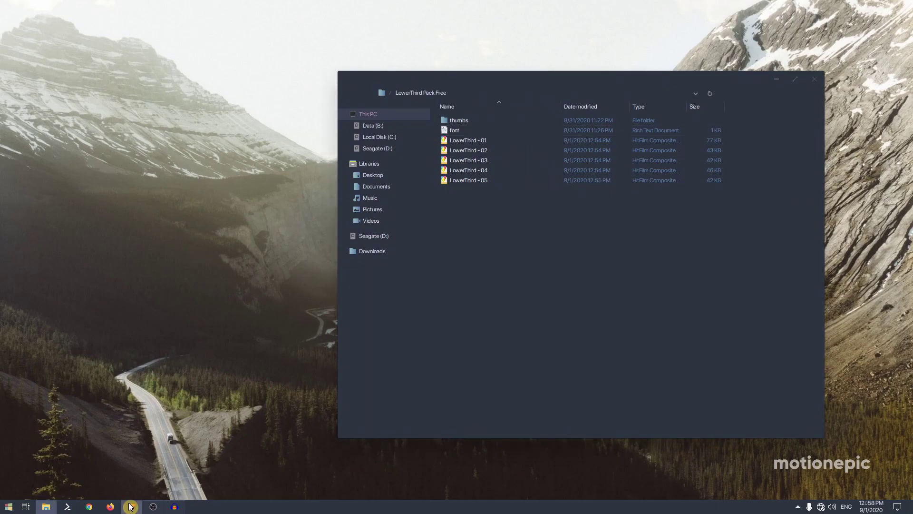
left_click(47, 506)
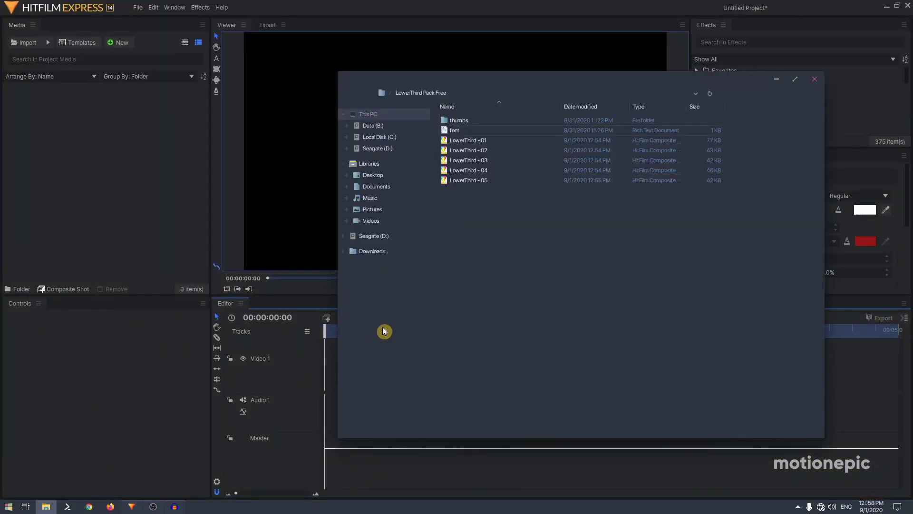
left_click_drag(460, 198, 515, 141)
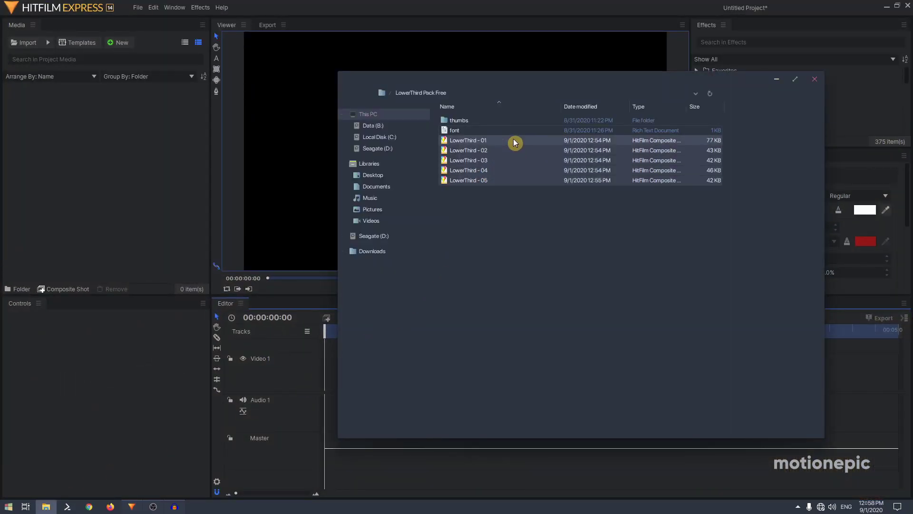
left_click_drag(452, 160, 109, 181)
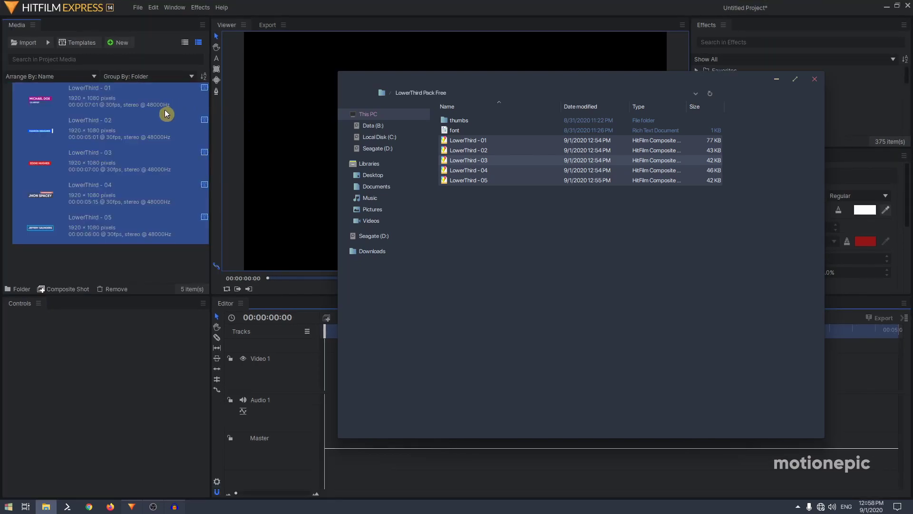
Step: Delete the five LowerThird items from the Media panel
left_click(100, 267)
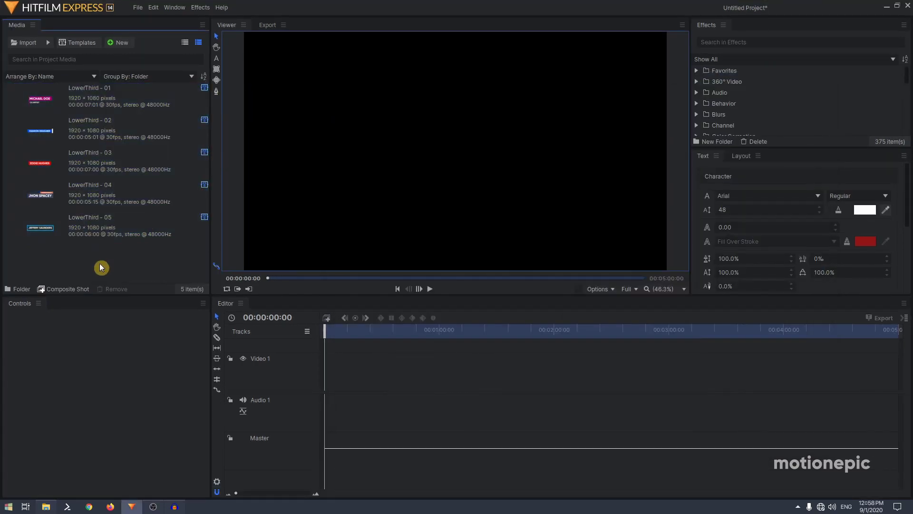
left_click_drag(66, 264, 114, 99)
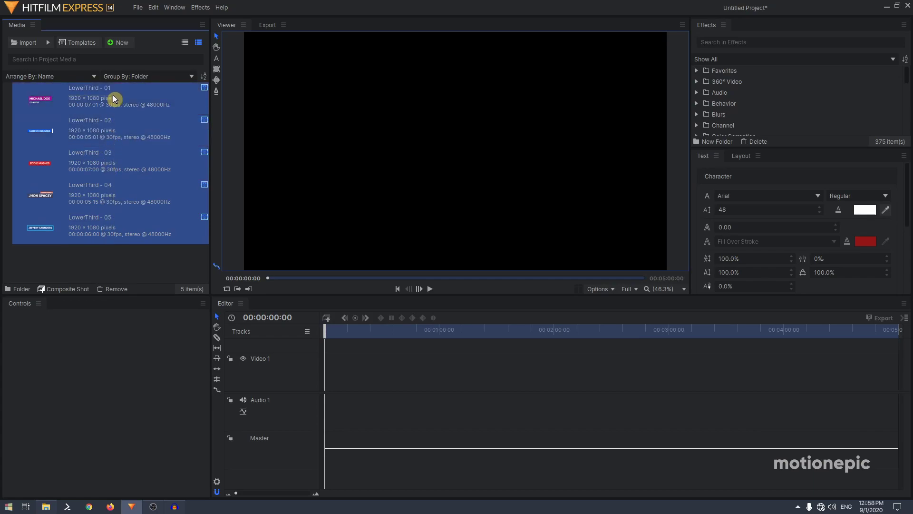
key("Delete")
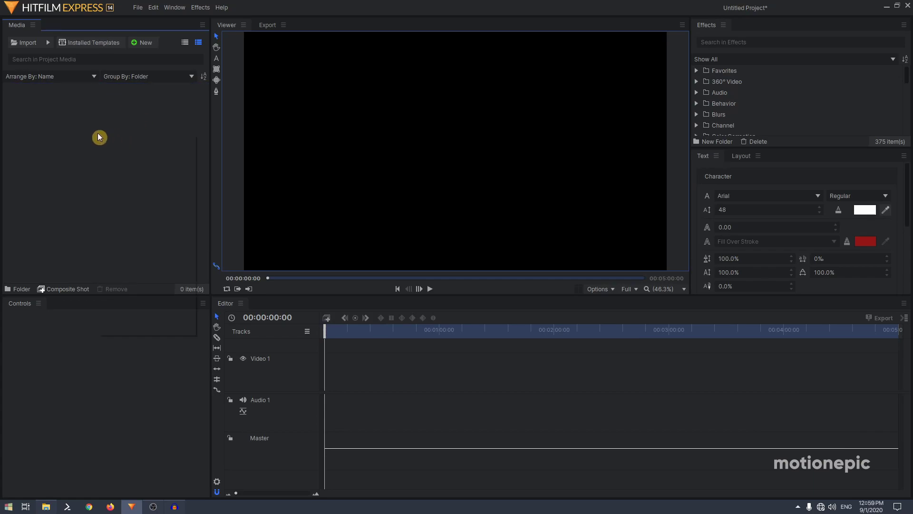
Step: Open Import > Installed Templates from the Media panel and enlarge the dialog
right_click(99, 134)
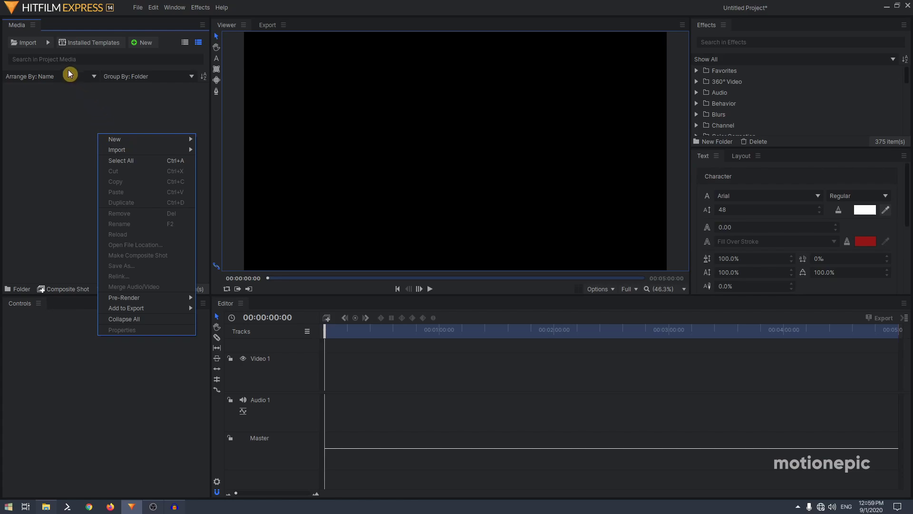
mouse_move(174, 147)
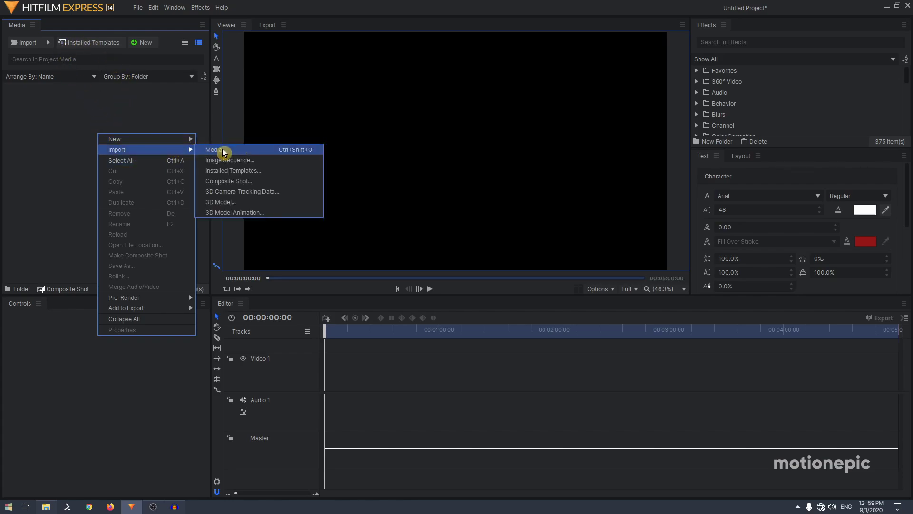
left_click(234, 175)
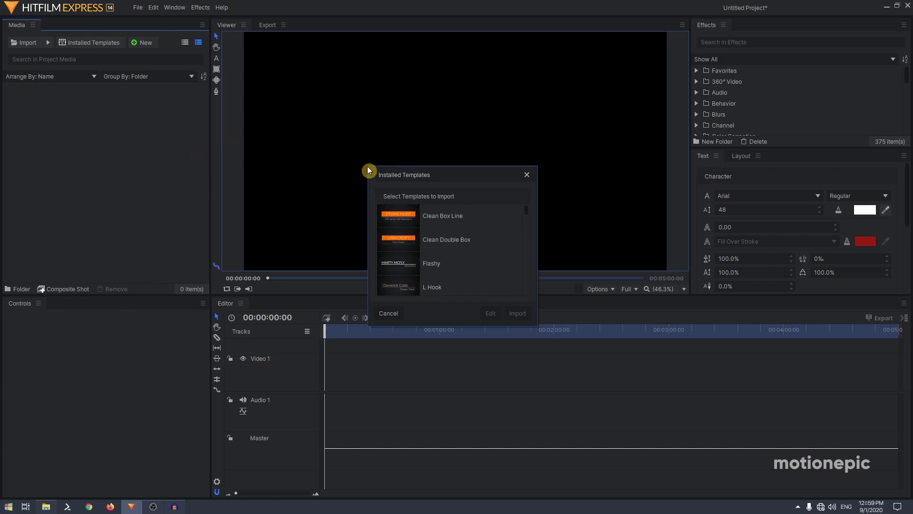
left_click_drag(374, 166, 374, 120)
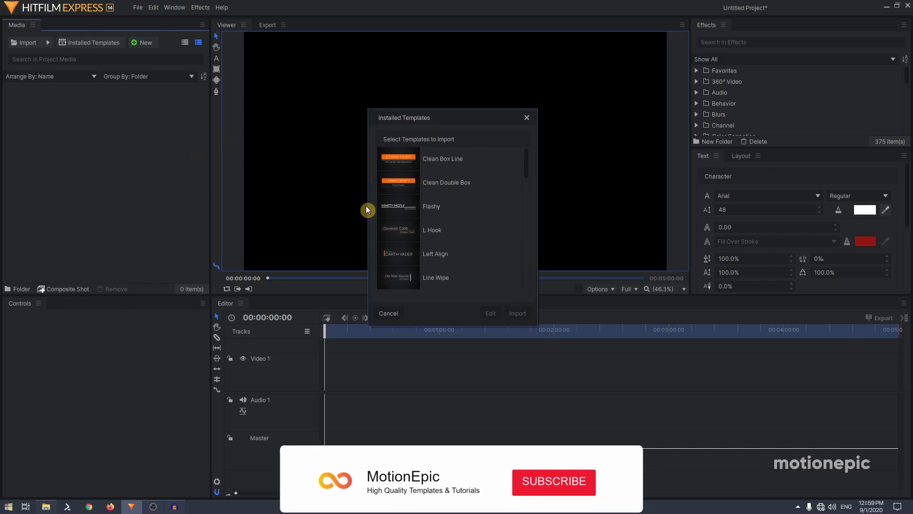
left_click_drag(367, 208, 261, 192)
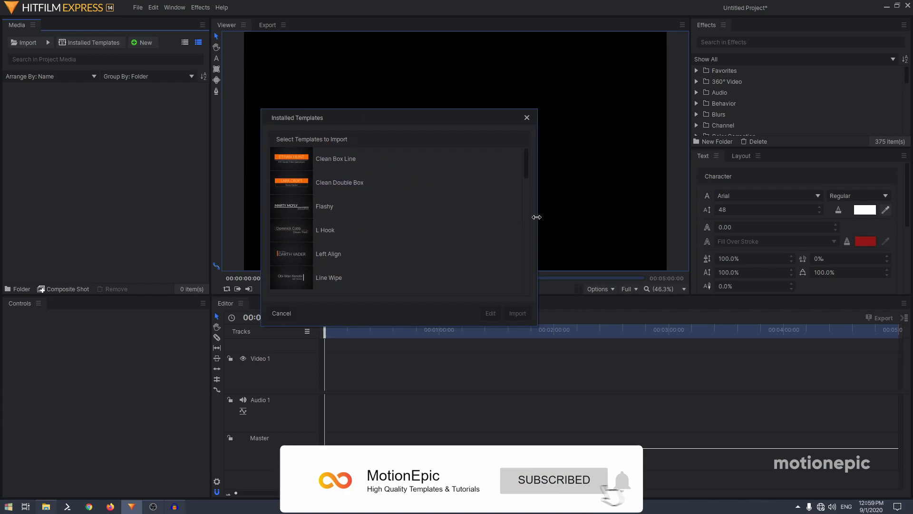
left_click_drag(534, 218, 573, 218)
scroll(329, 215, "down", 2)
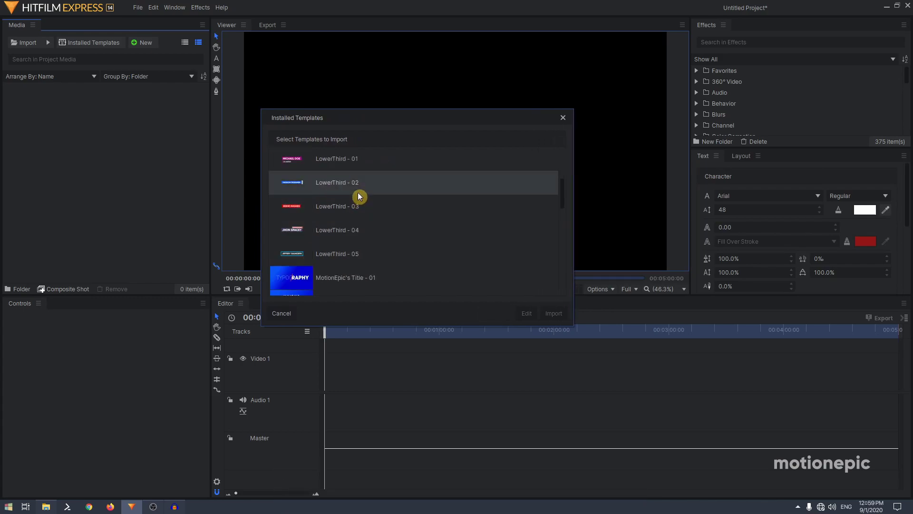
scroll(357, 192, "up", 1)
Step: Import the LowerThird - 01 through 05 templates and drag LowerThird - 01 toward the timeline
left_click(344, 230)
scroll(385, 232, "down", 1)
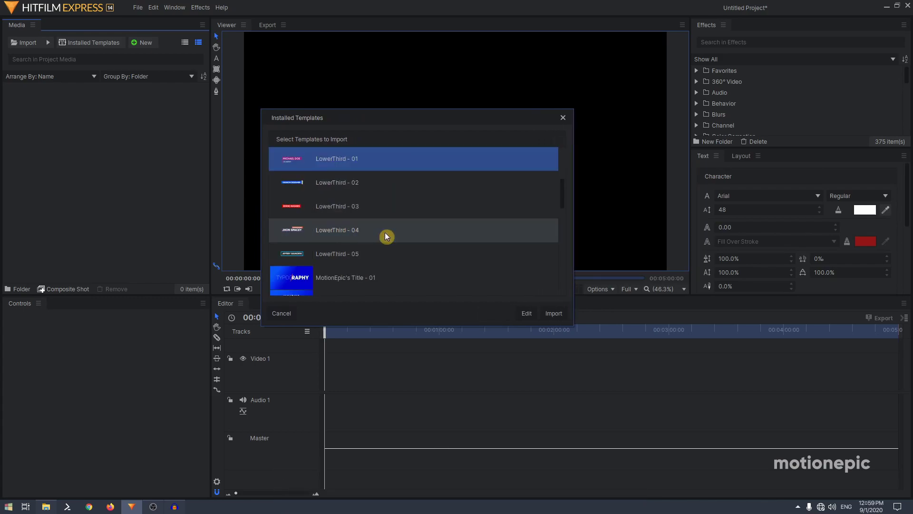
left_click(361, 183, "shift")
left_click(356, 205, "shift")
left_click(357, 229, "shift")
left_click(357, 254, "shift")
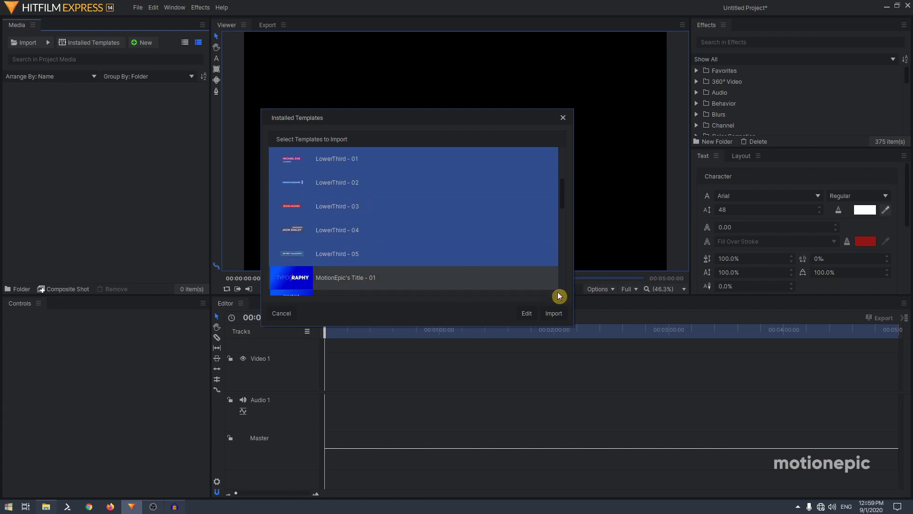
left_click(553, 313)
left_click_drag(129, 99, 328, 372)
Step: Drop LowerThird - 01 at 0 s on Video 1 and play it until the title shows
left_click(430, 291)
left_click(430, 290)
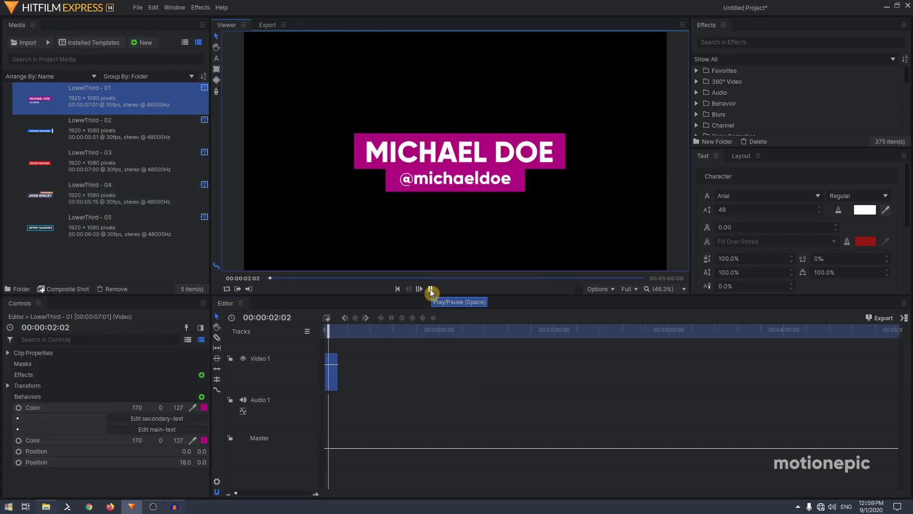
left_click(430, 290)
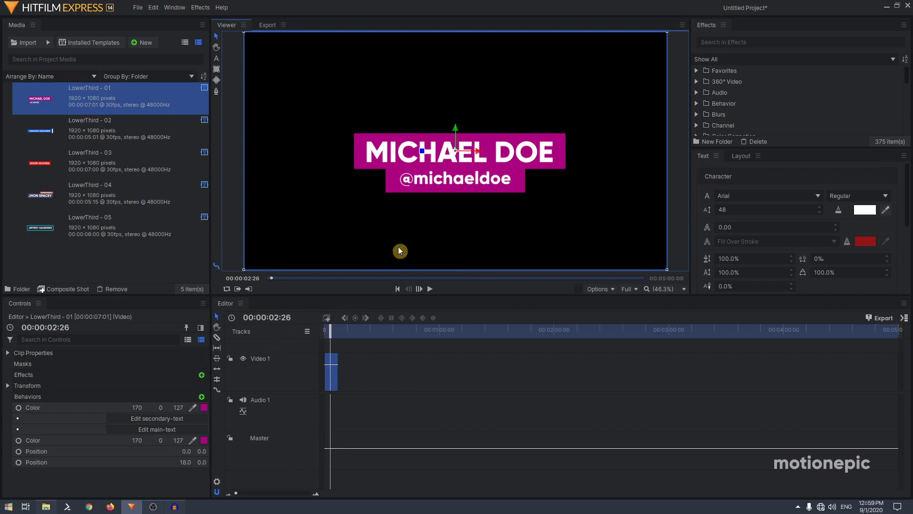
left_click(418, 150)
Step: Recolour the name bar, retitle it USERNAME, and raise its font size to 159
left_click_drag(137, 407, 161, 408)
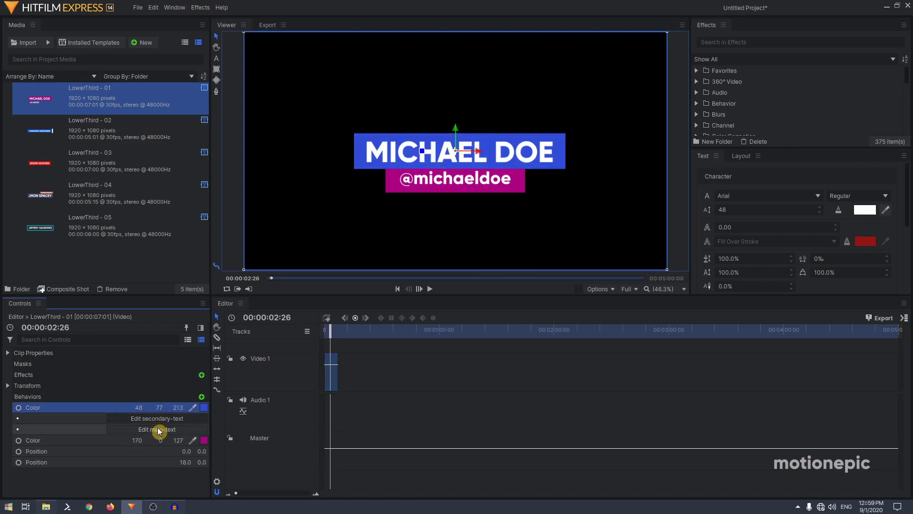
left_click(162, 430)
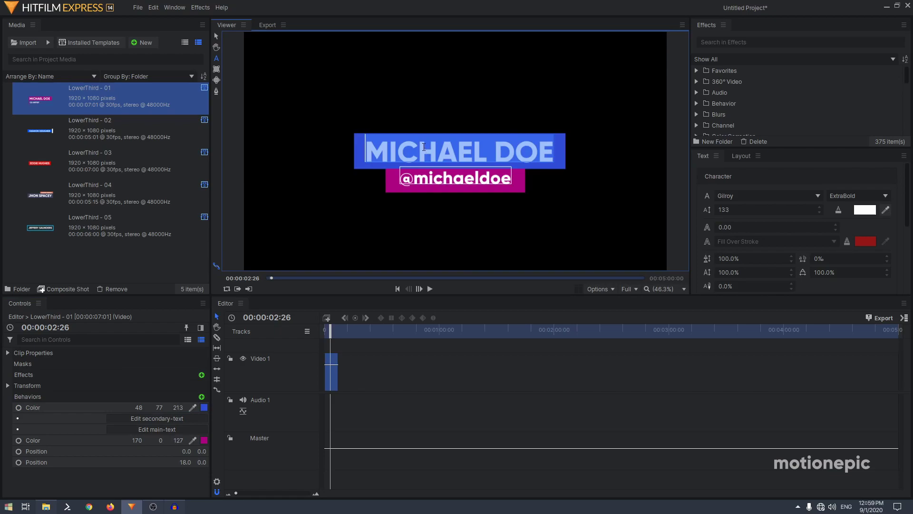
type("USERNAME")
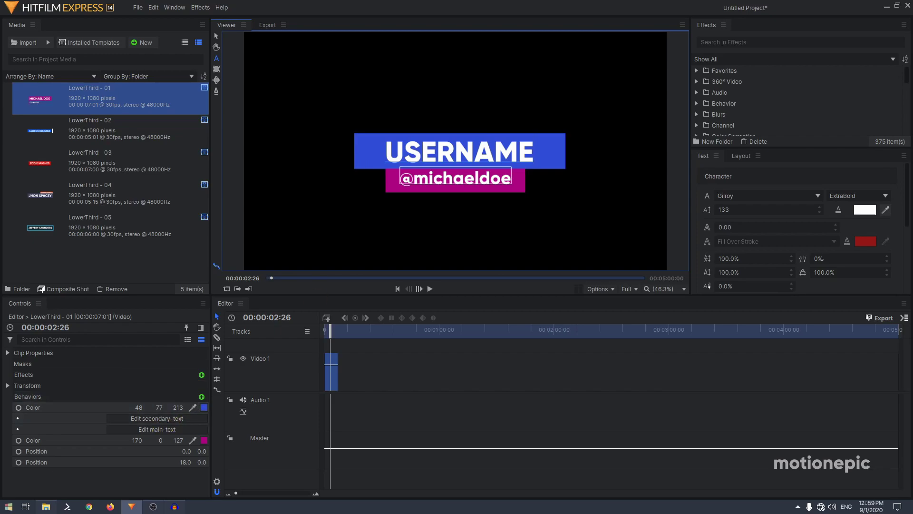
double_click(453, 146)
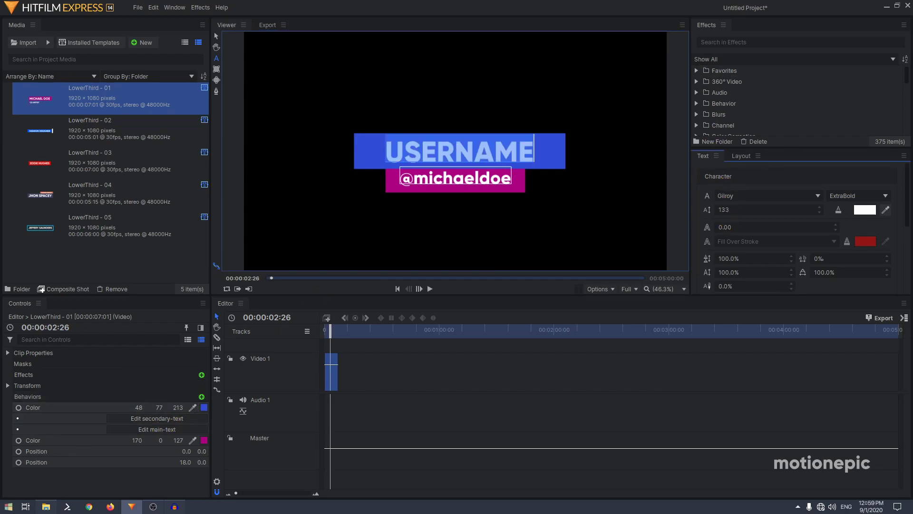
left_click_drag(728, 210, 745, 209)
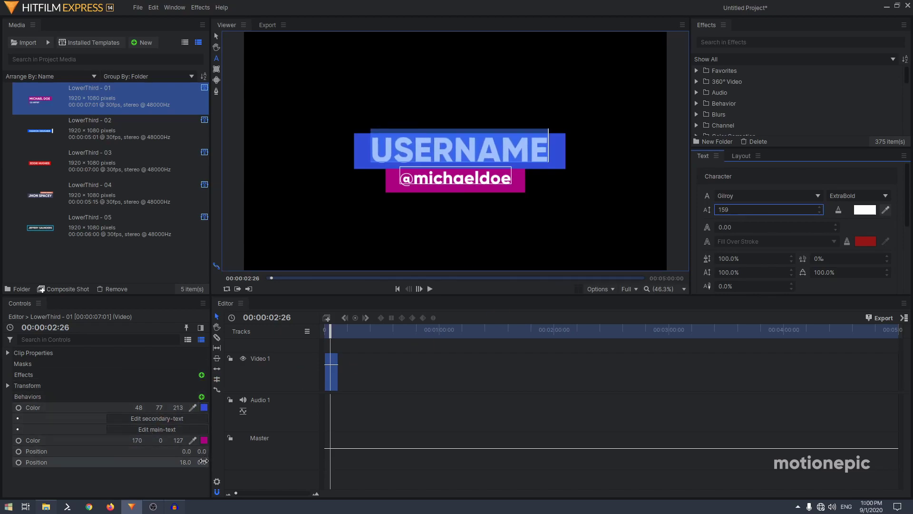
Step: Set the second Behaviors Position Y to -15 to lower the USERNAME title
left_click(40, 451)
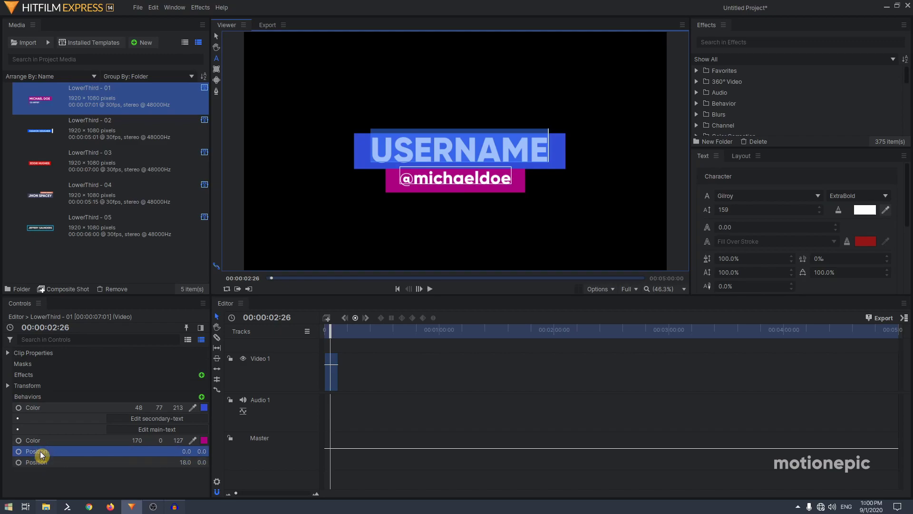
left_click(38, 464)
left_click_drag(176, 463, 177, 470)
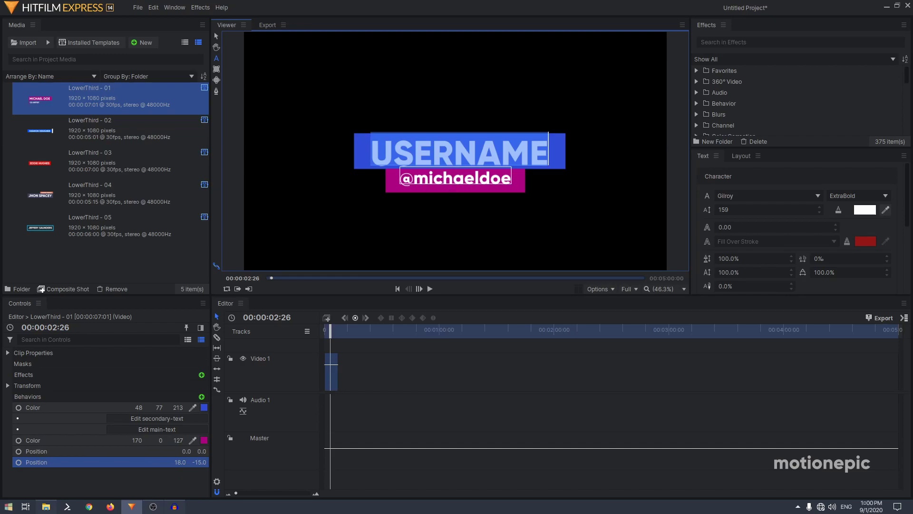
left_click(162, 419)
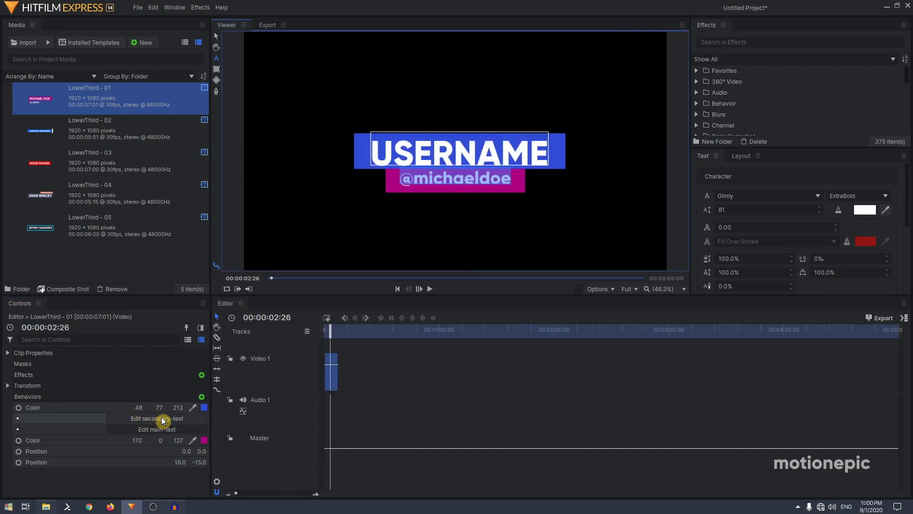
type("@")
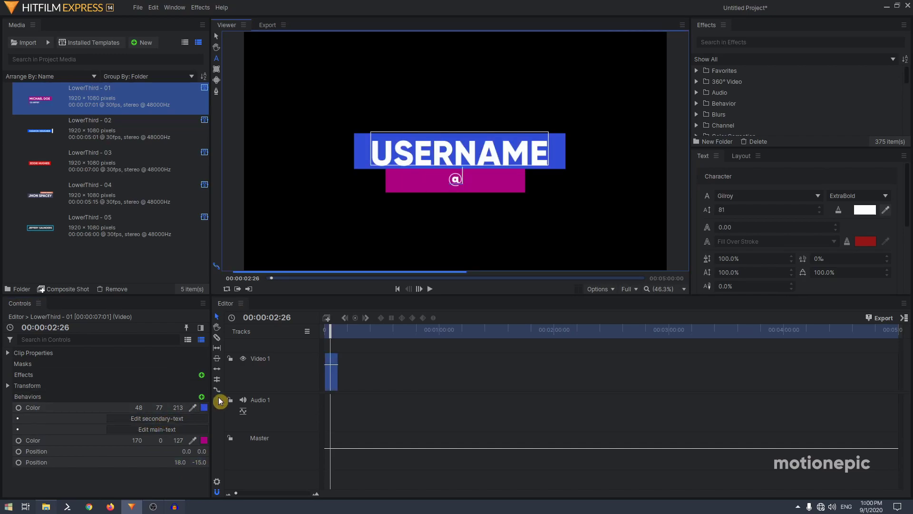
type("username")
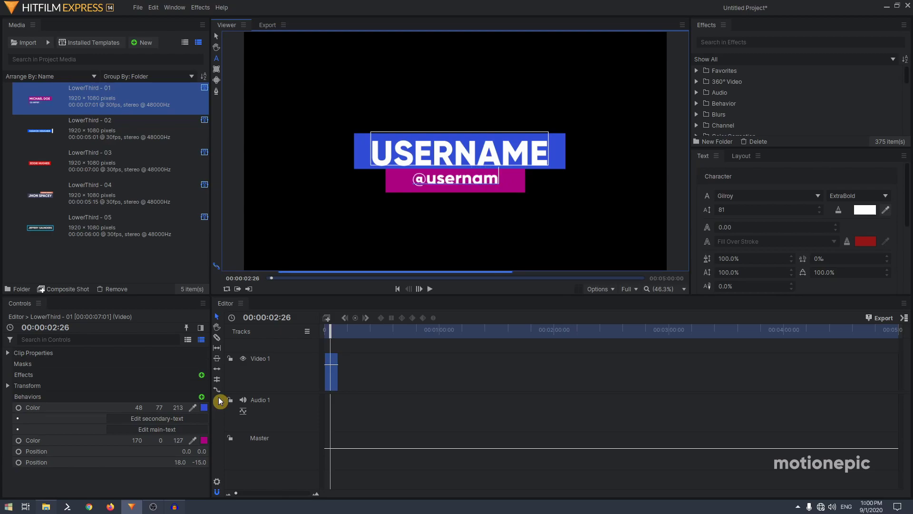
left_click(159, 441)
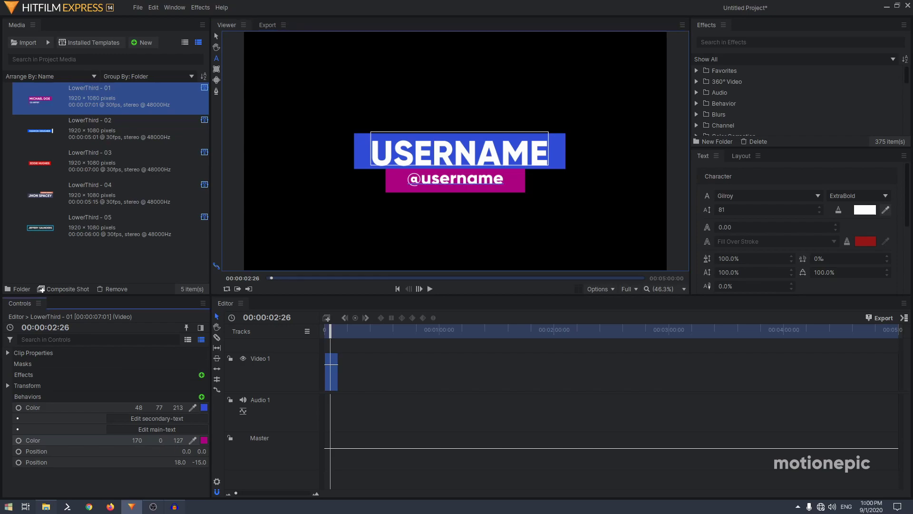
left_click_drag(160, 440, 117, 440)
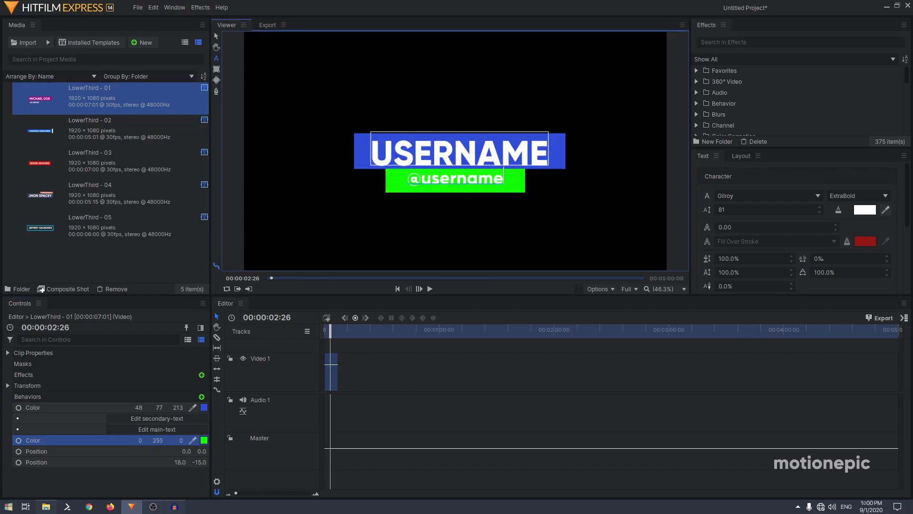
Step: Add LowerThird - 02 after the first clip on Video 1 and scrub into it
left_click(69, 133)
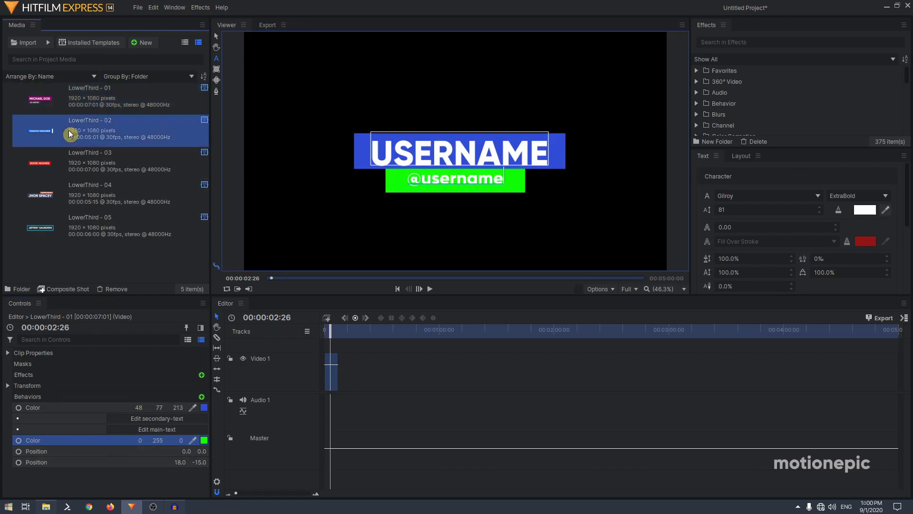
left_click_drag(81, 138, 335, 380)
left_click_drag(237, 493, 245, 494)
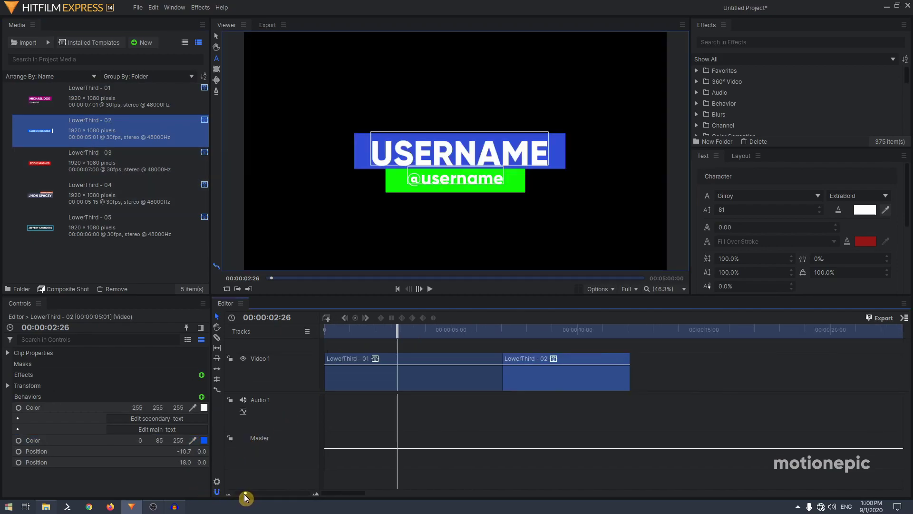
left_click_drag(513, 334, 575, 342)
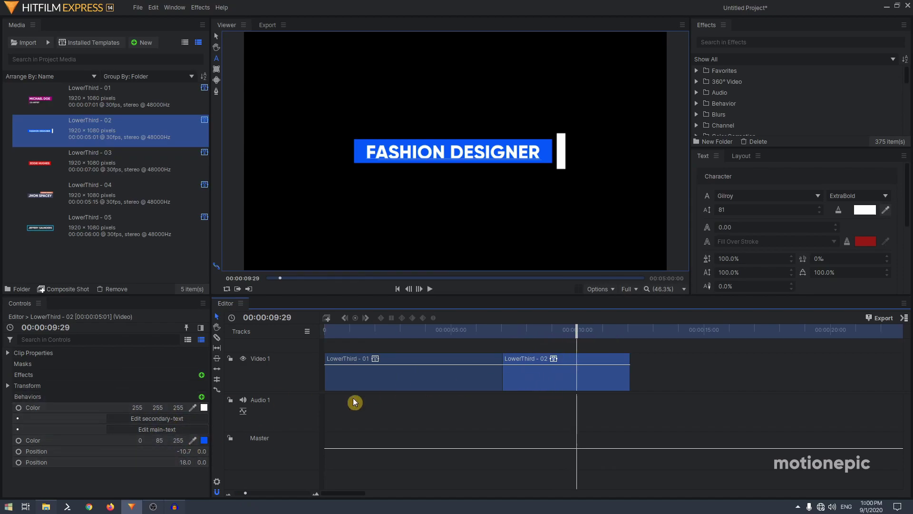
Step: Delete the LowerThird - 01 clip from the timeline
left_click_drag(245, 493, 240, 495)
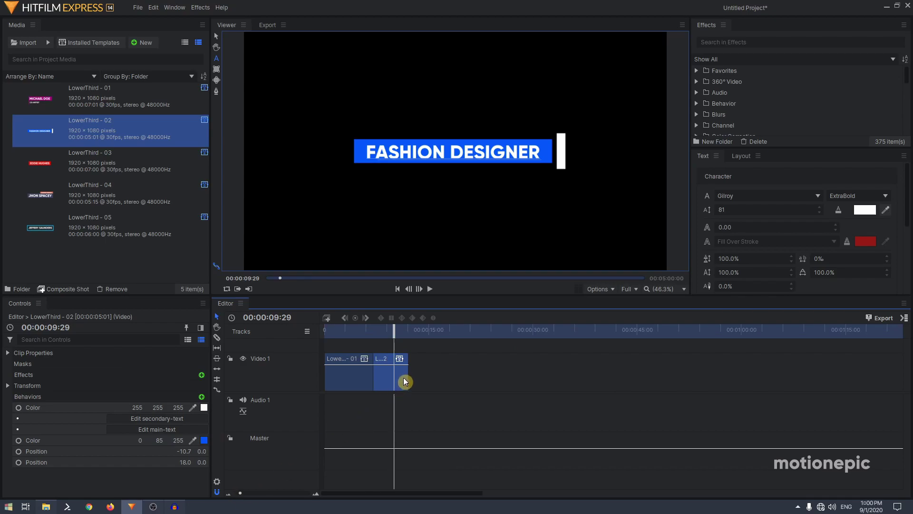
left_click(349, 378)
key("Delete")
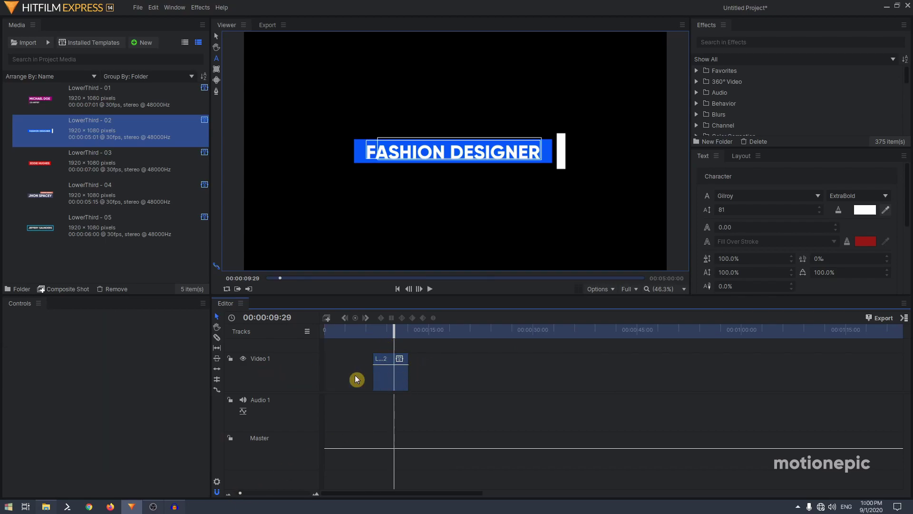
Step: Place Woman Street Walk on Video 1 and move LowerThird - 02 up to Video 2
left_click(386, 376)
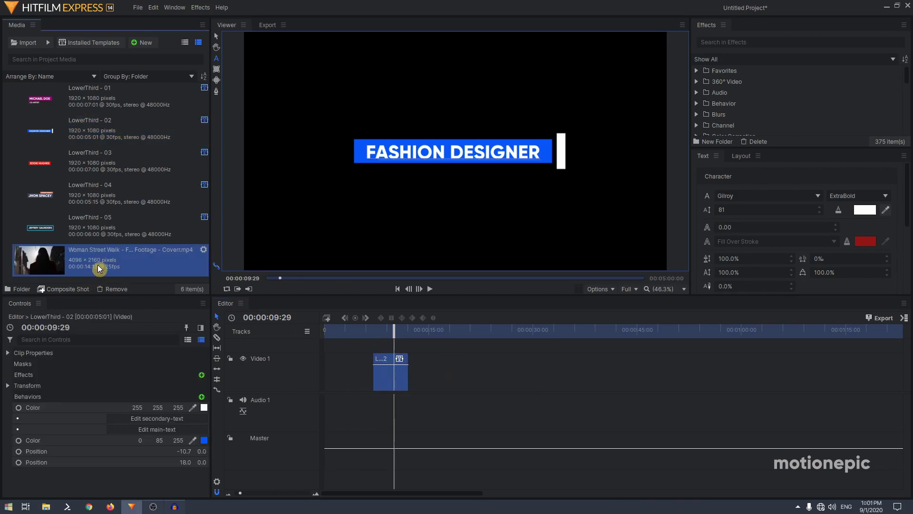
left_click_drag(98, 264, 428, 330)
left_click(423, 330)
left_click(432, 386)
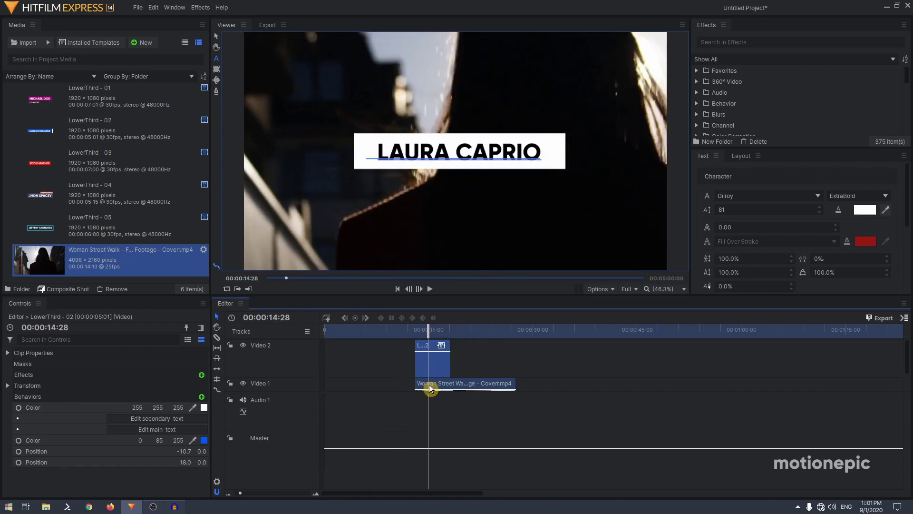
Step: Set the Woman Street Walk footage's Transform Scale to 50%
left_click(8, 385)
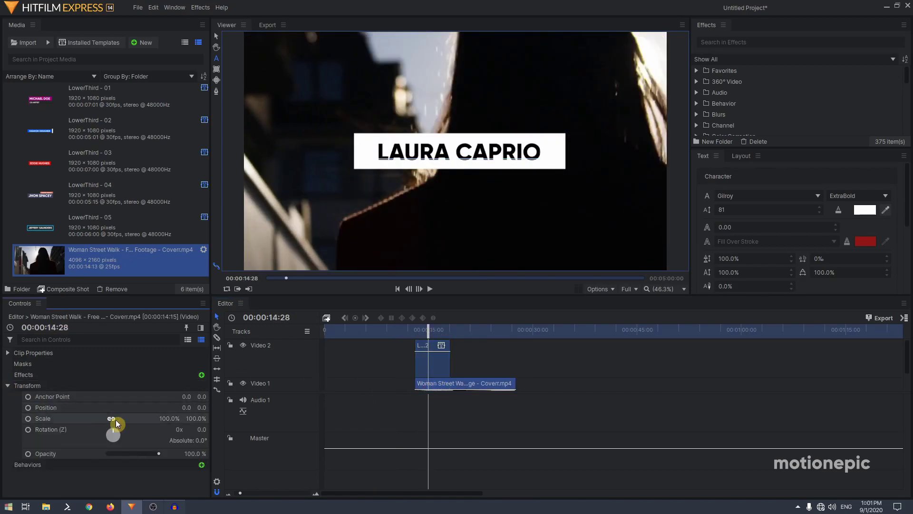
left_click(170, 419)
type("50")
key("Return")
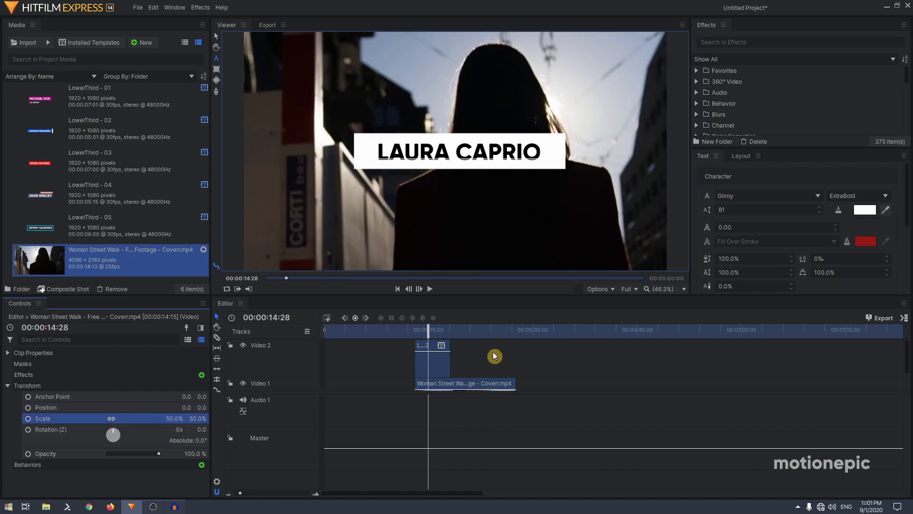
scroll(452, 188, "down", 2)
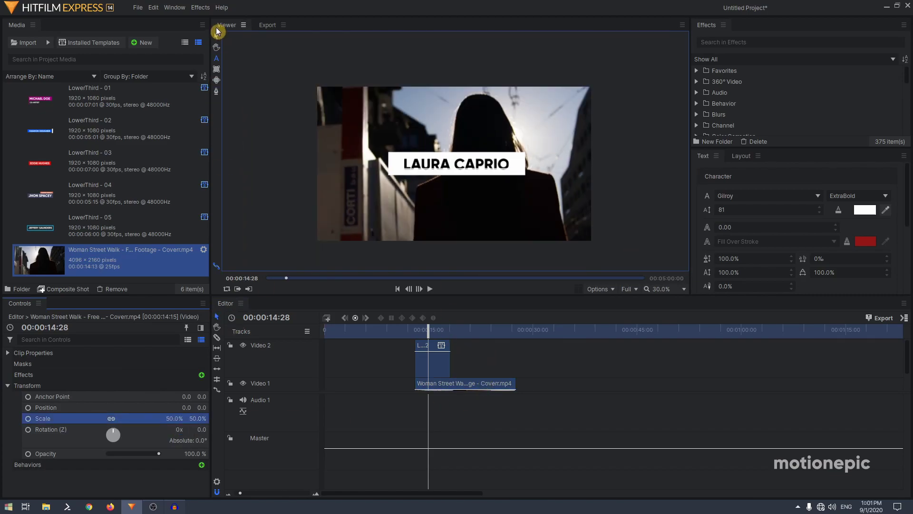
Step: Scale LowerThird - 02 to 50% and move it to the bottom-left, at -606.6, -400.0
left_click(217, 36)
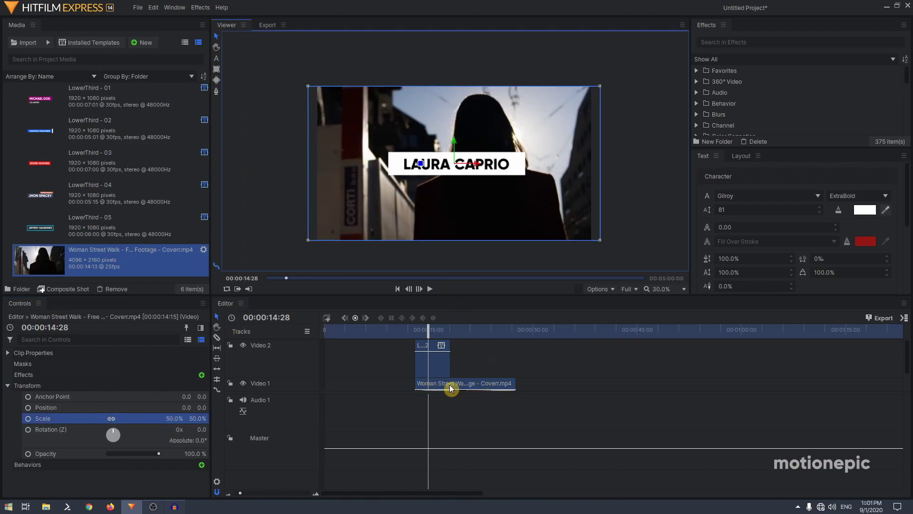
left_click(433, 364)
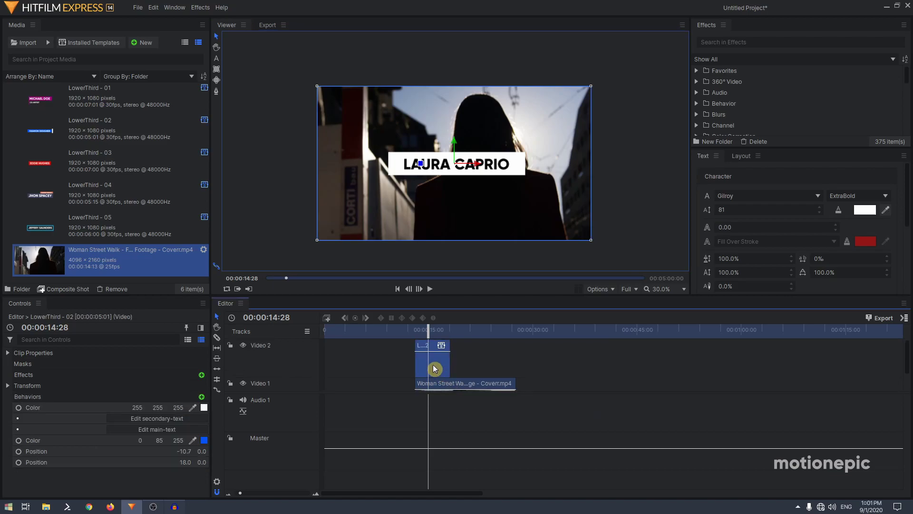
left_click(7, 385)
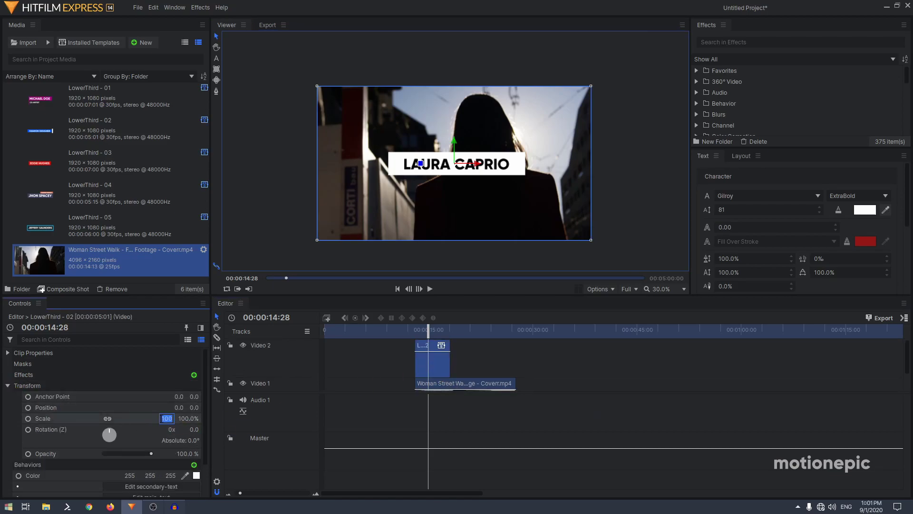
key("Return")
left_click_drag(461, 174, 392, 221)
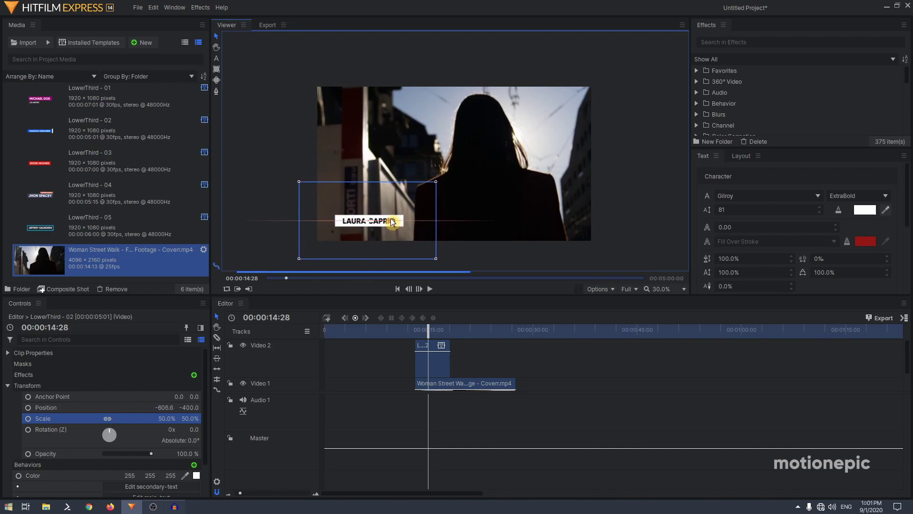
left_click_drag(408, 328, 413, 329)
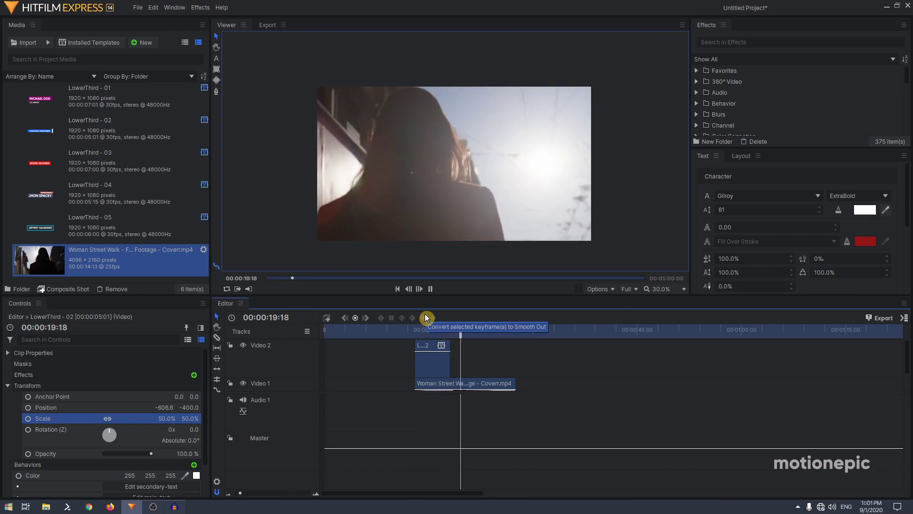
left_click(412, 329)
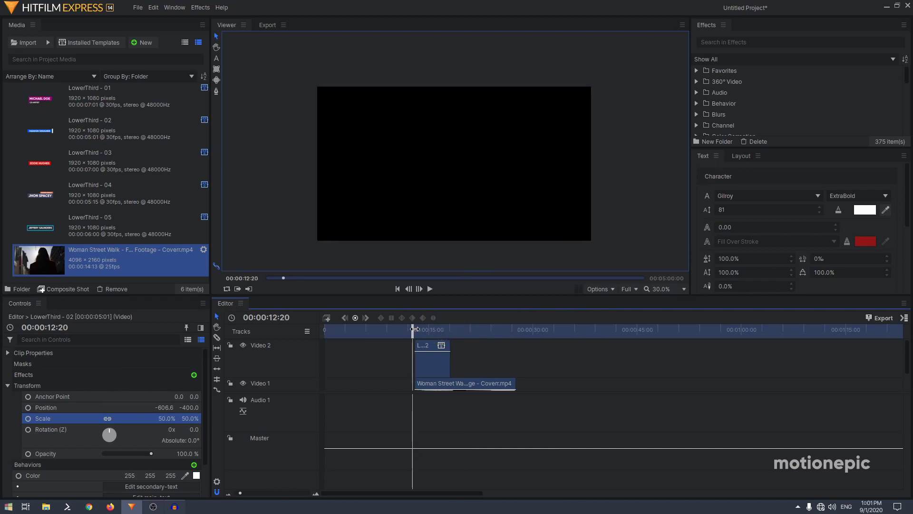